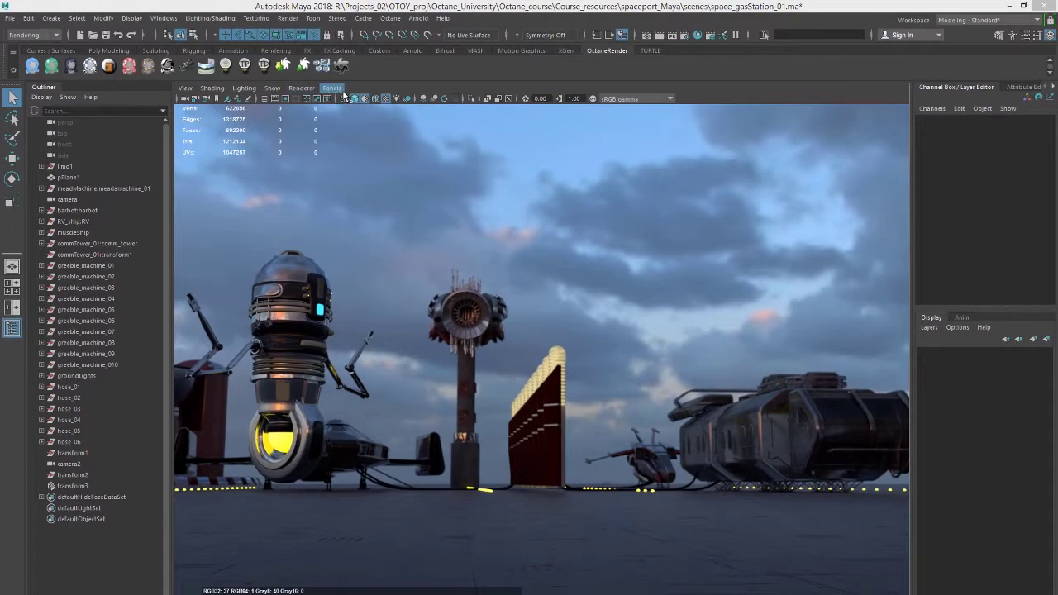
Look through the perspective camera with the resolution gate hidden.
click(337, 89)
mouse_move(350, 112)
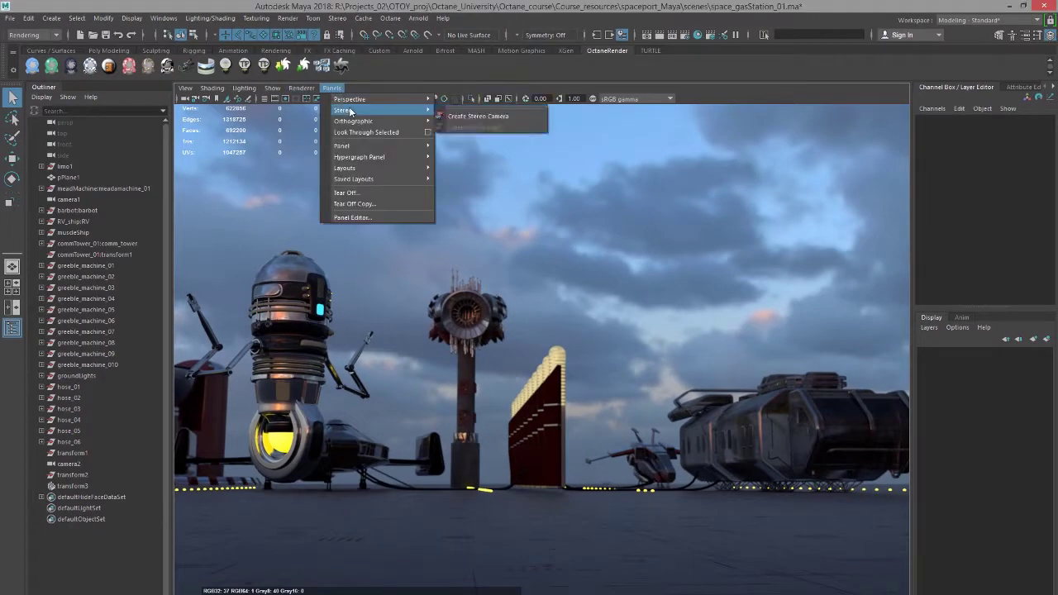
click(487, 111)
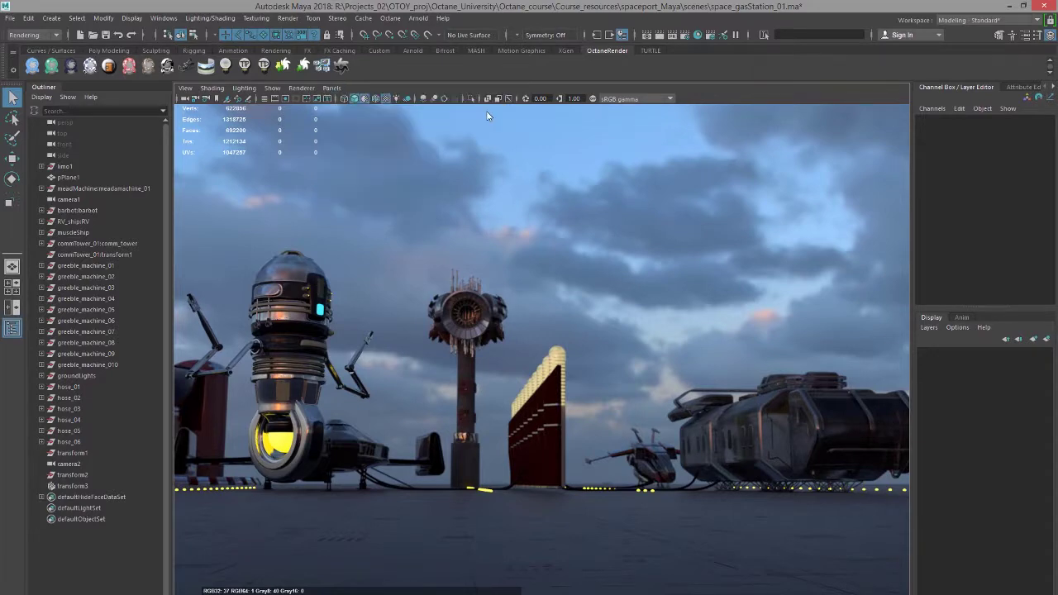
click(296, 99)
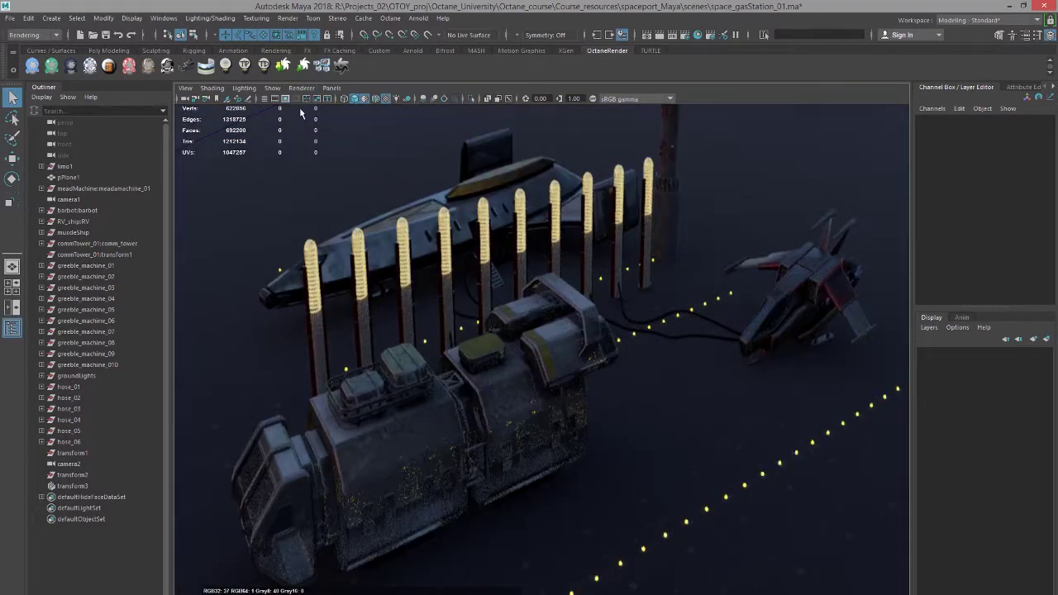
Pull back above the gas station and select camera1 to show its frustum.
alt+drag(626, 248, 545, 239)
alt+right_drag(545, 239, 306, 378)
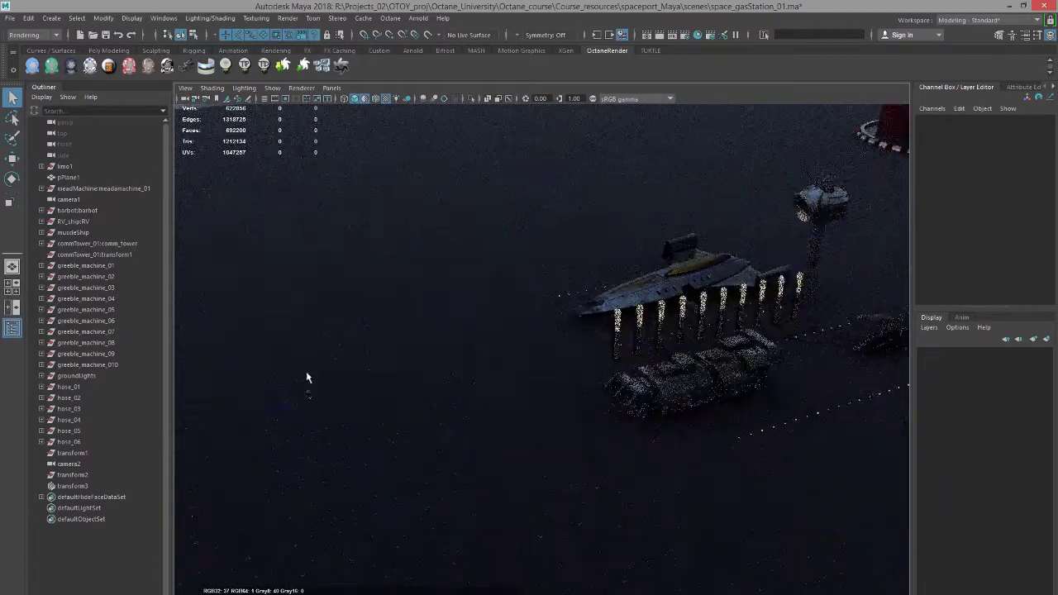
click(276, 411)
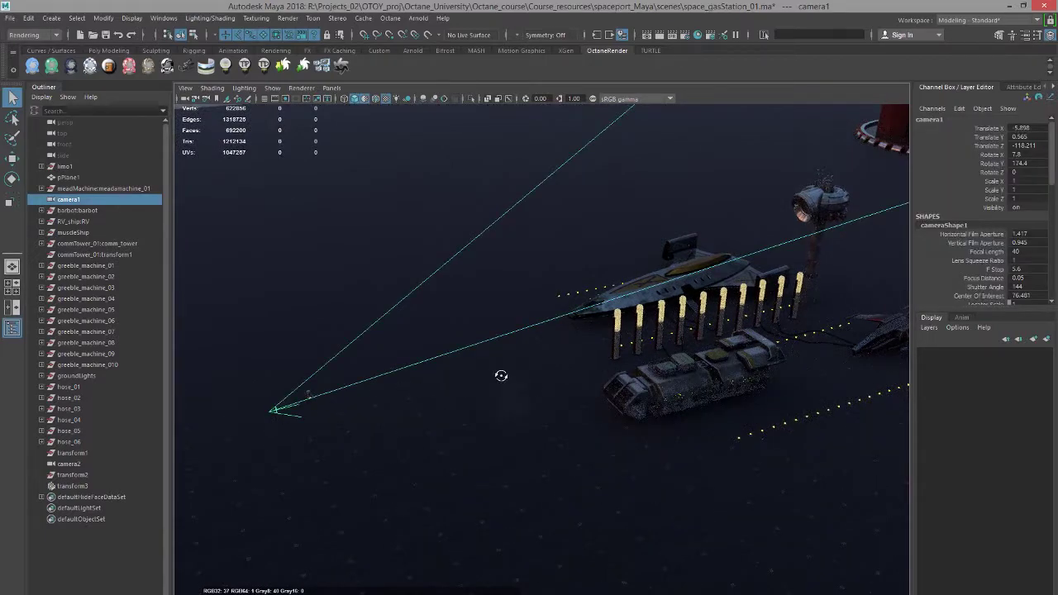
alt+drag(501, 373, 545, 311)
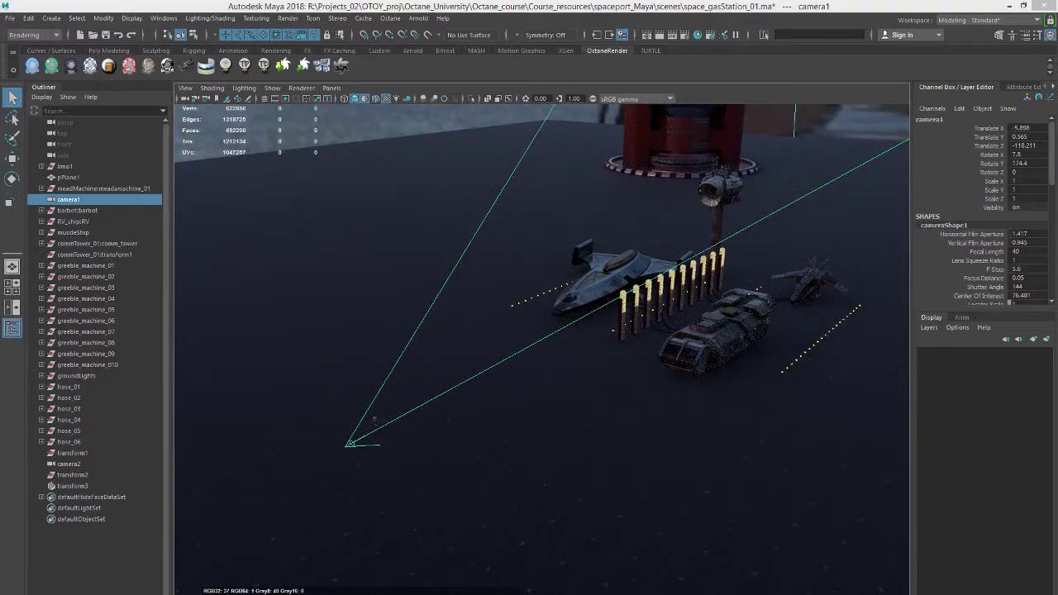
click(306, 570)
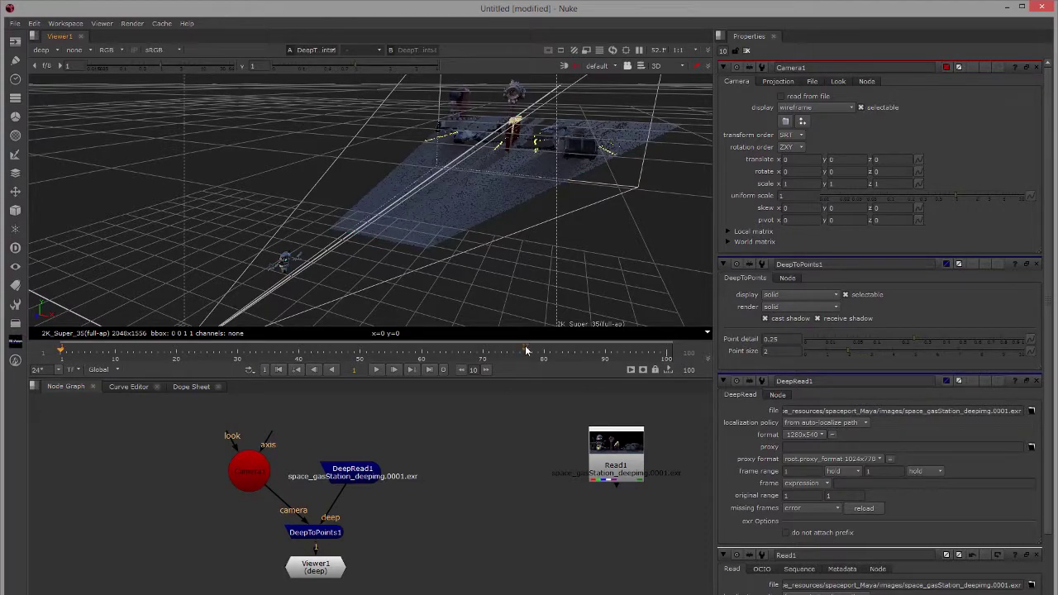
Make the 3D viewer taller, then orbit and zoom around the DeepToPoints point cloud.
drag(519, 380, 515, 444)
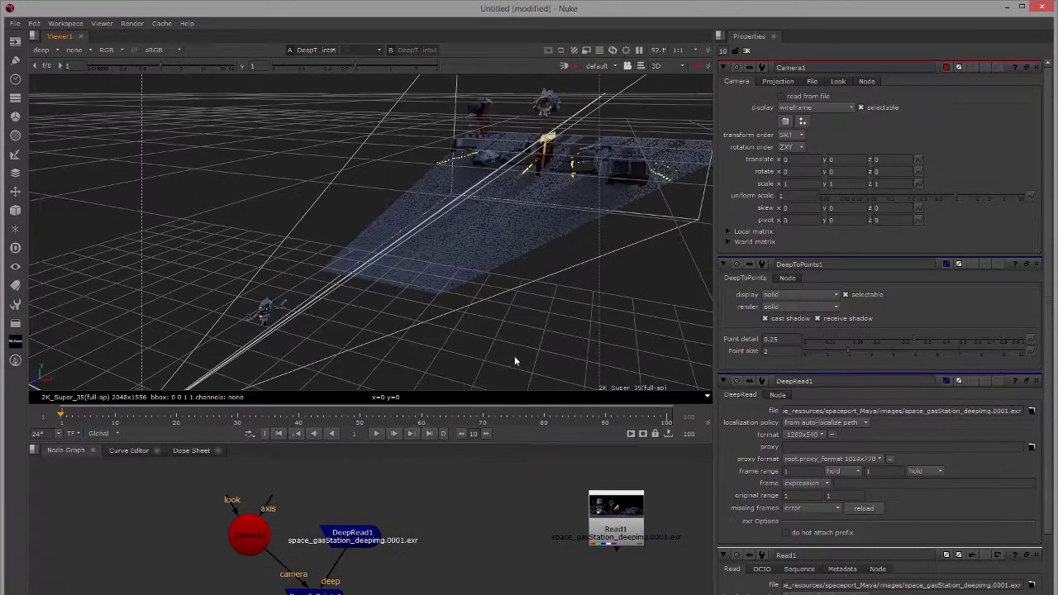
ctrl+drag(515, 361, 578, 324)
scroll(423, 481, up, 1)
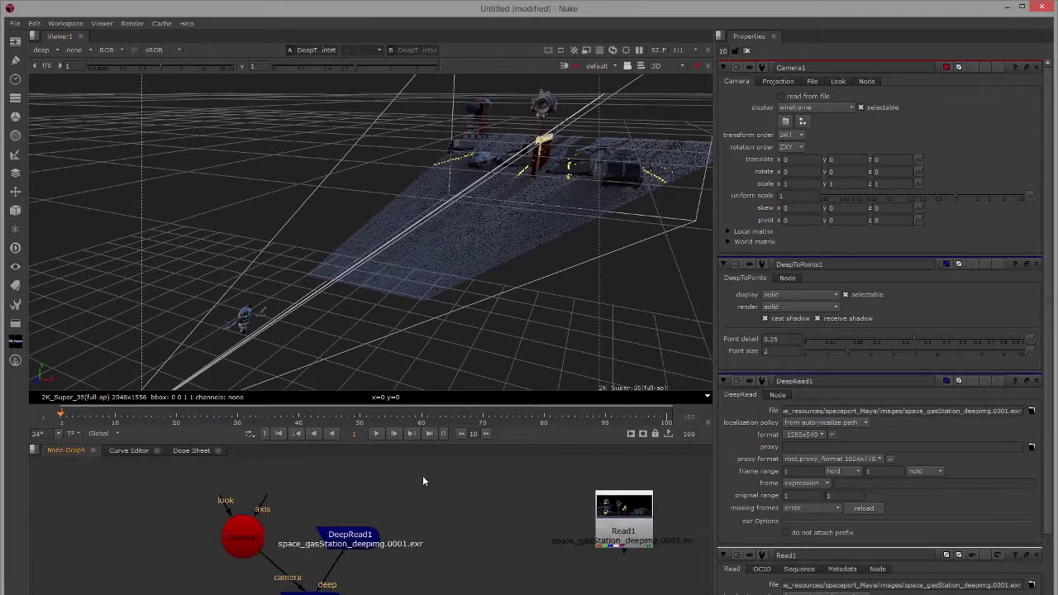
scroll(419, 476, up, 1)
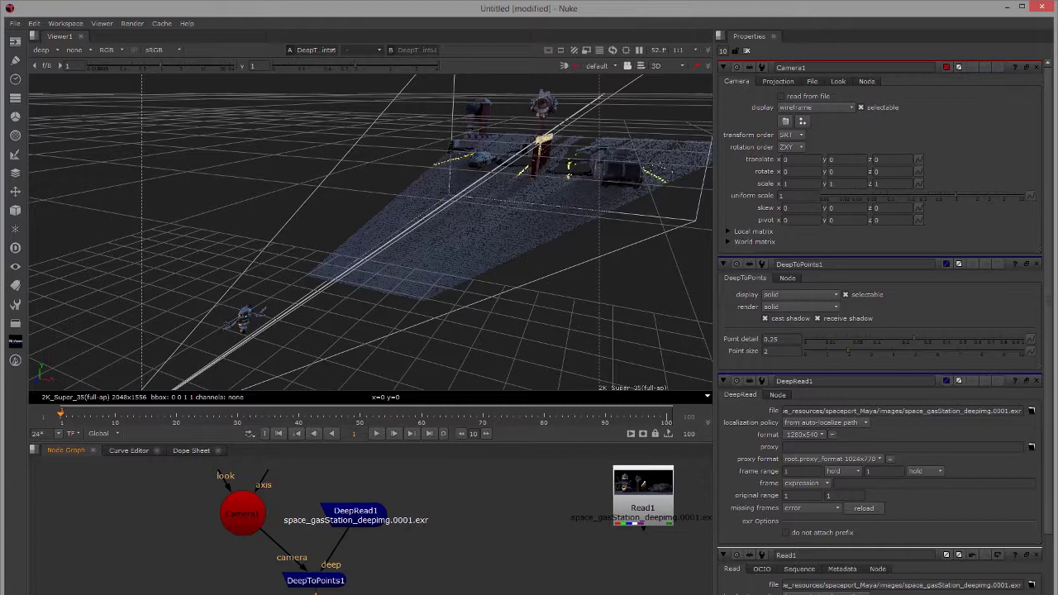
Back in Maya, switch the viewport to look through camera1.
click(324, 557)
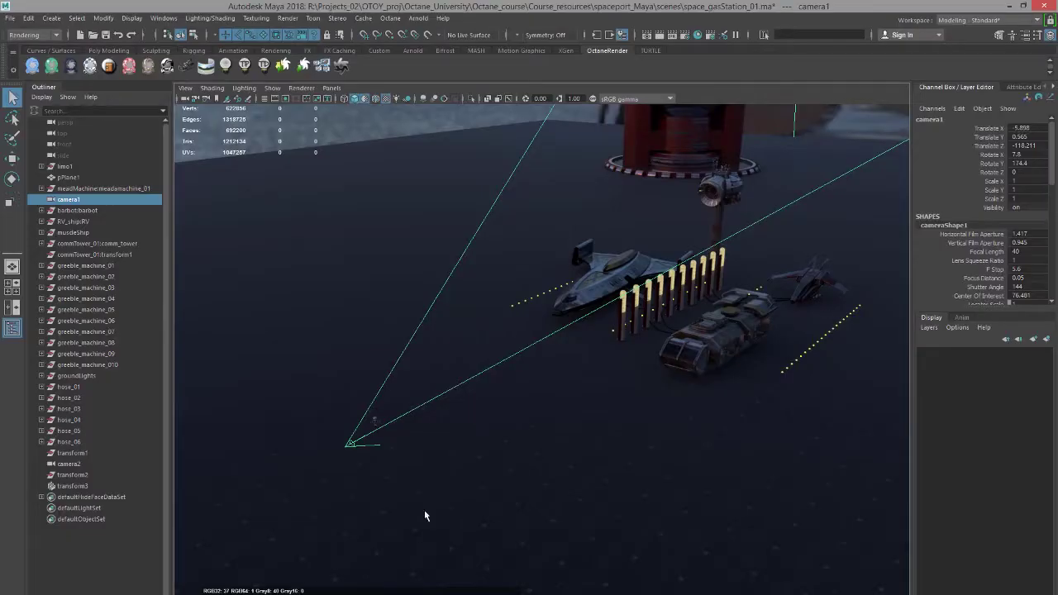
click(301, 88)
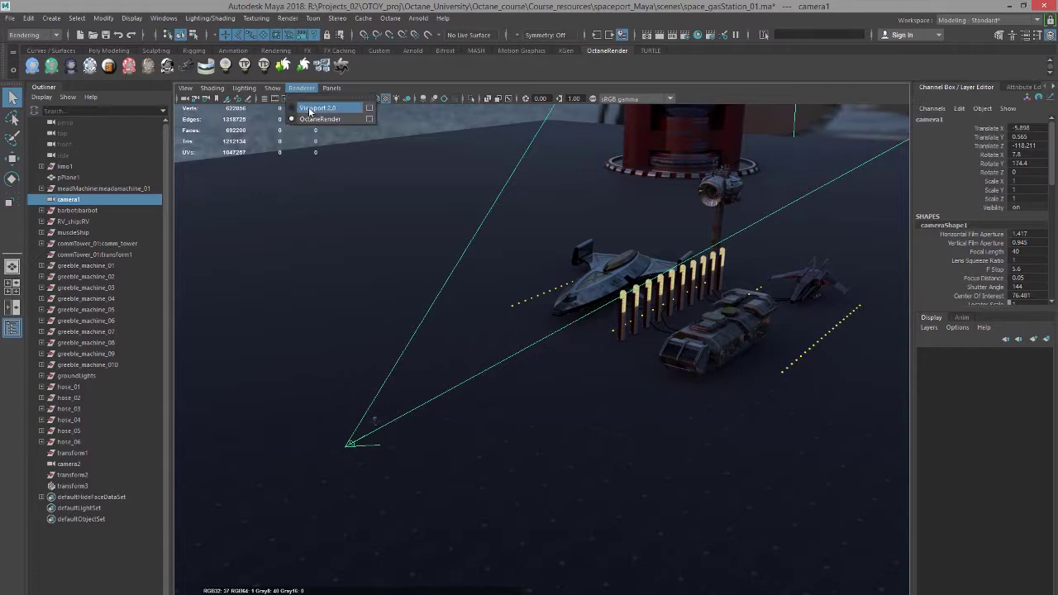
mouse_move(332, 89)
mouse_move(414, 100)
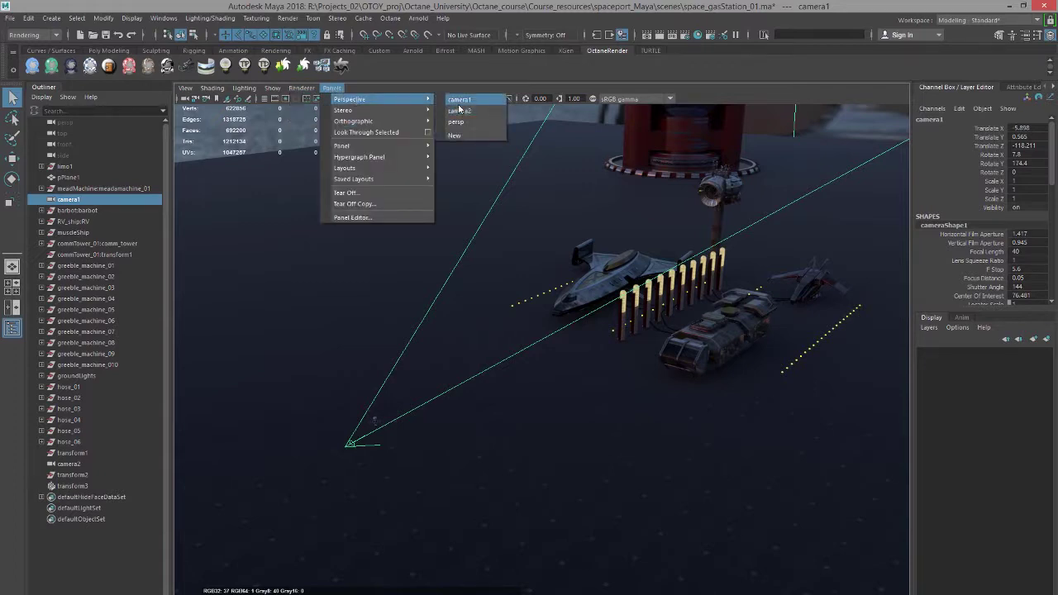
click(459, 108)
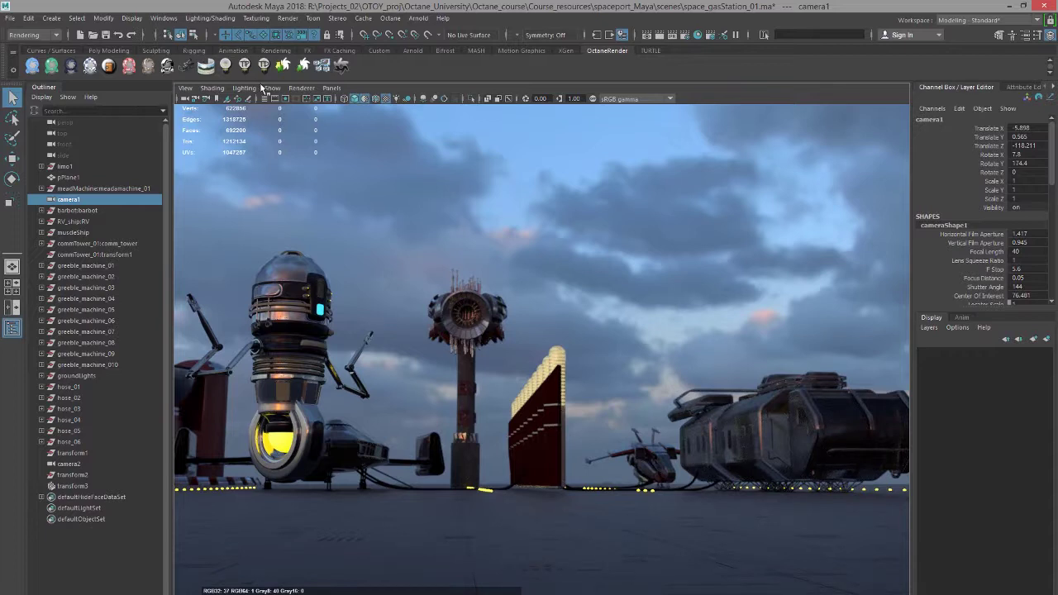
click(166, 20)
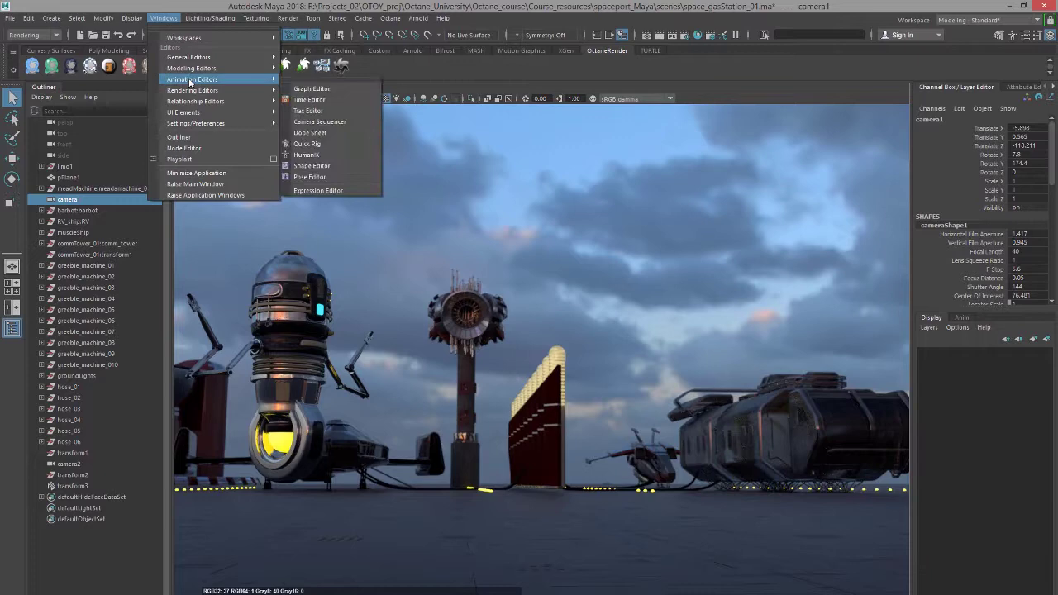
Show the OctaneRender tab in Render Settings and the octaneKernel's full attributes.
mouse_move(215, 90)
click(319, 110)
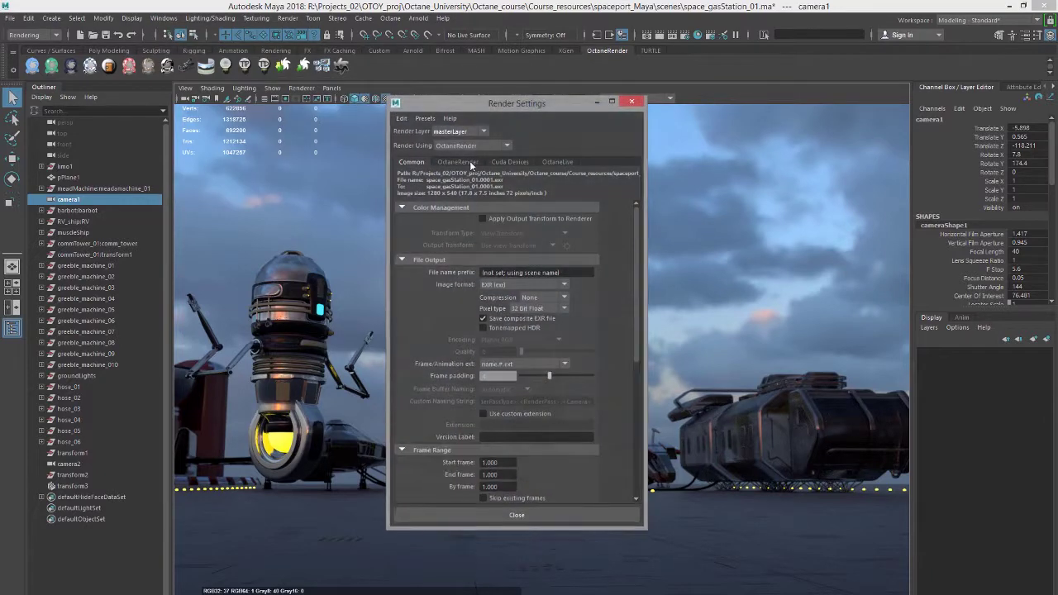
click(467, 163)
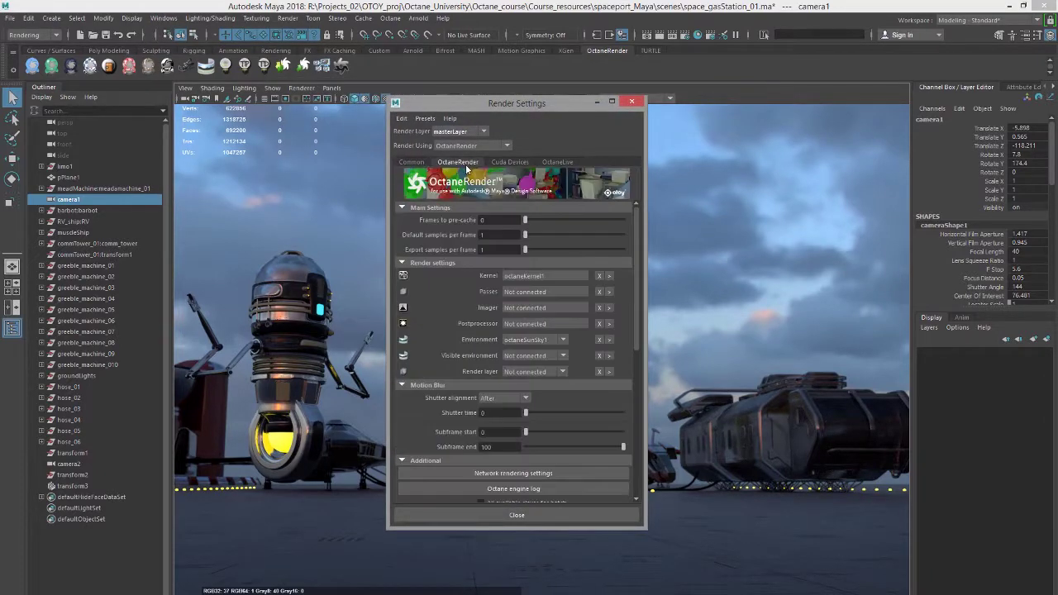
click(609, 276)
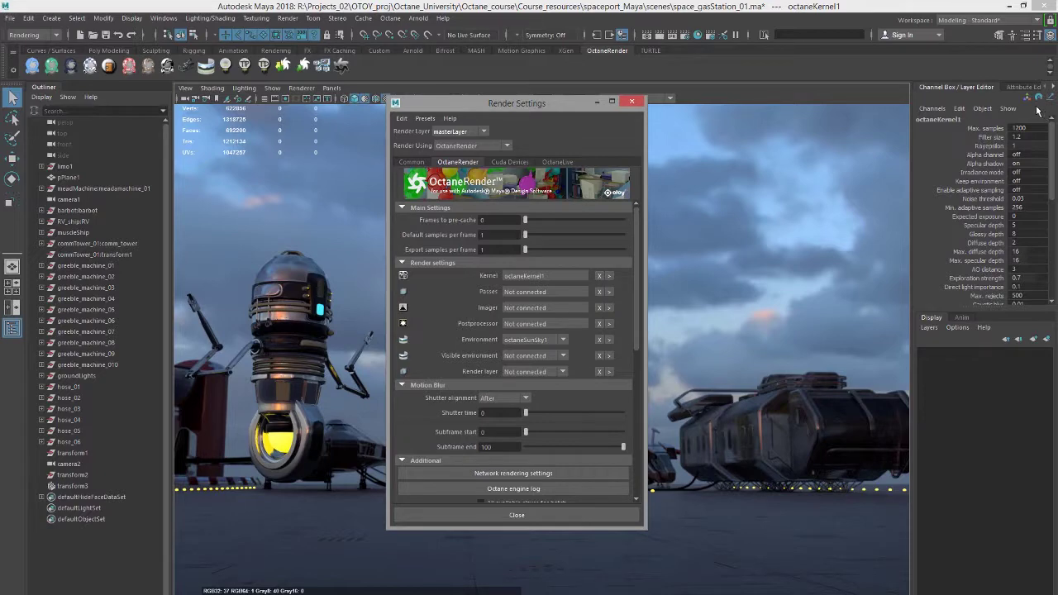
click(1024, 35)
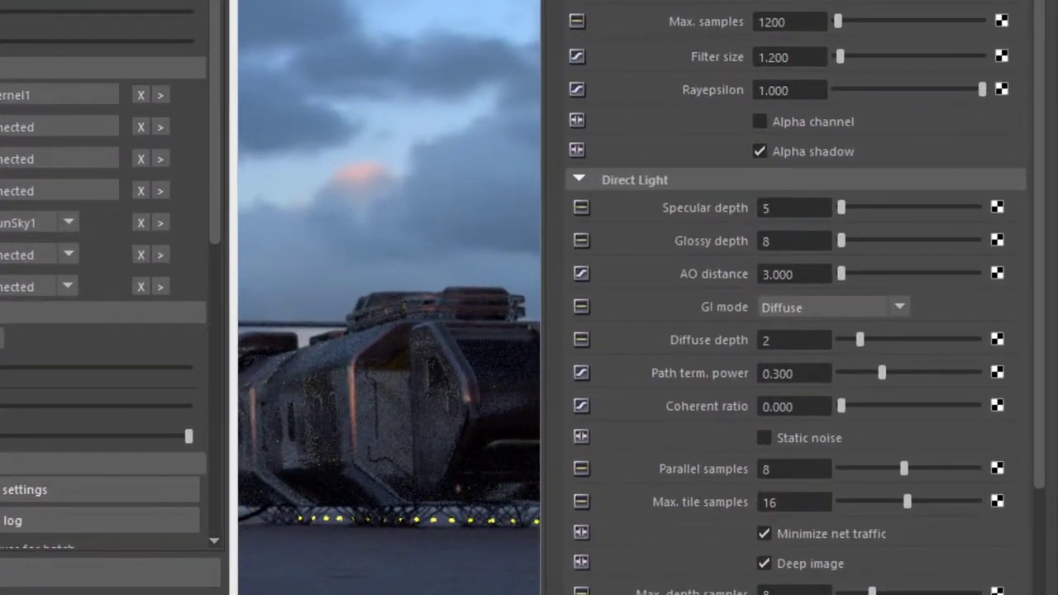
Enable Deep image on the kernel with 8 max depth samples and 0.050 depth tolerance.
scroll(1040, 157, down, 1)
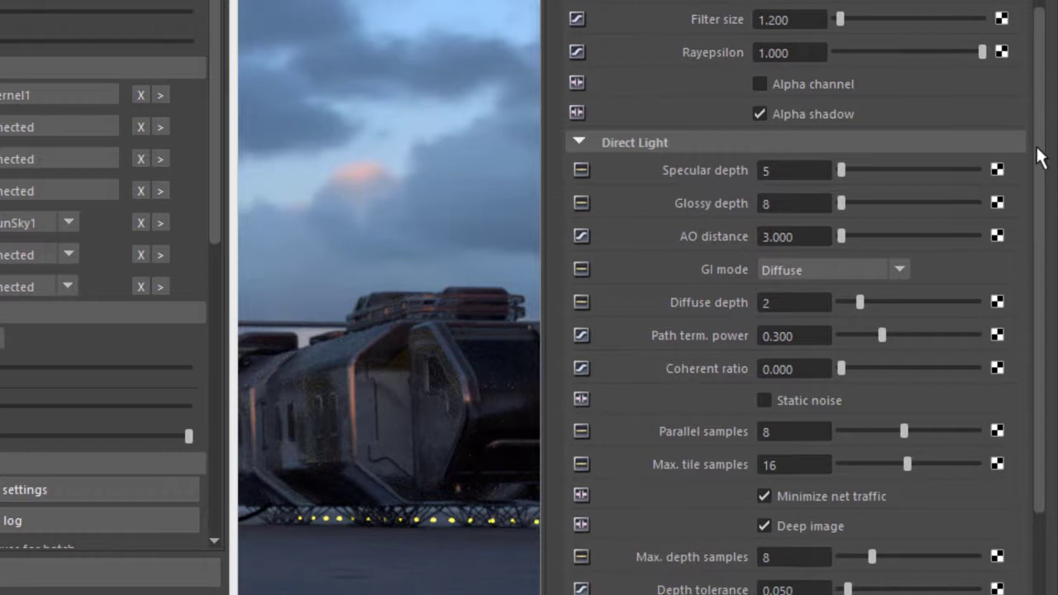
drag(1041, 157, 1042, 380)
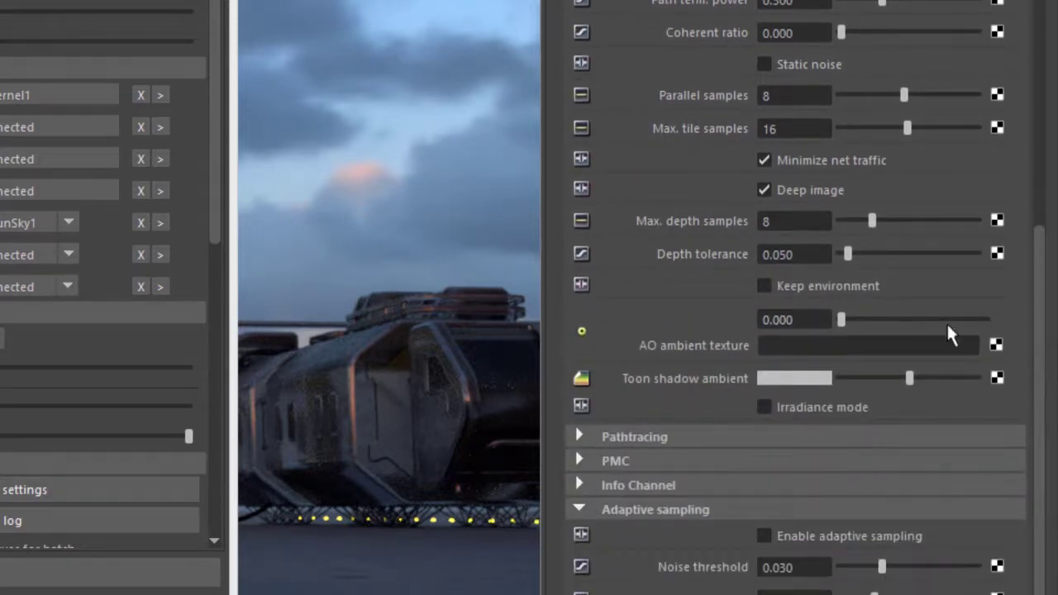
click(766, 189)
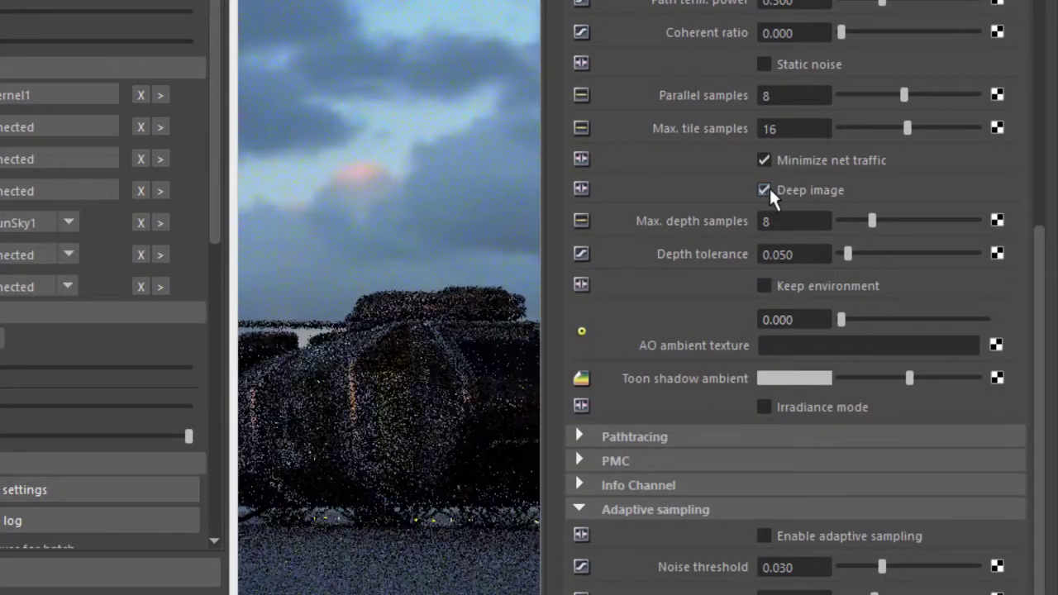
click(803, 231)
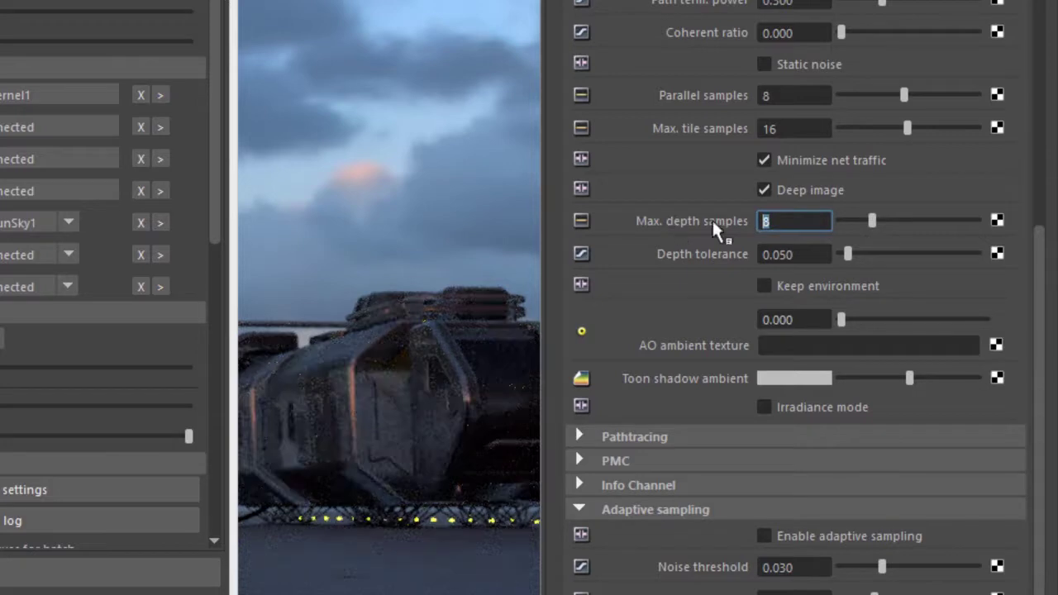
click(823, 256)
click(773, 221)
click(799, 255)
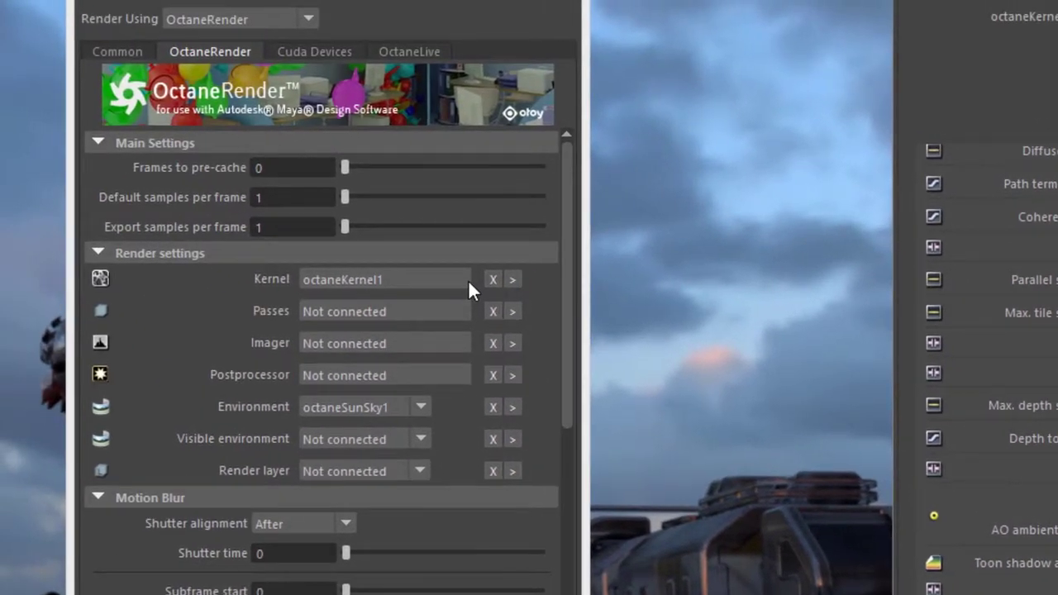
Set the Common tab's image format to EXR (exr) with the name.#.ext naming pattern.
click(124, 52)
click(301, 297)
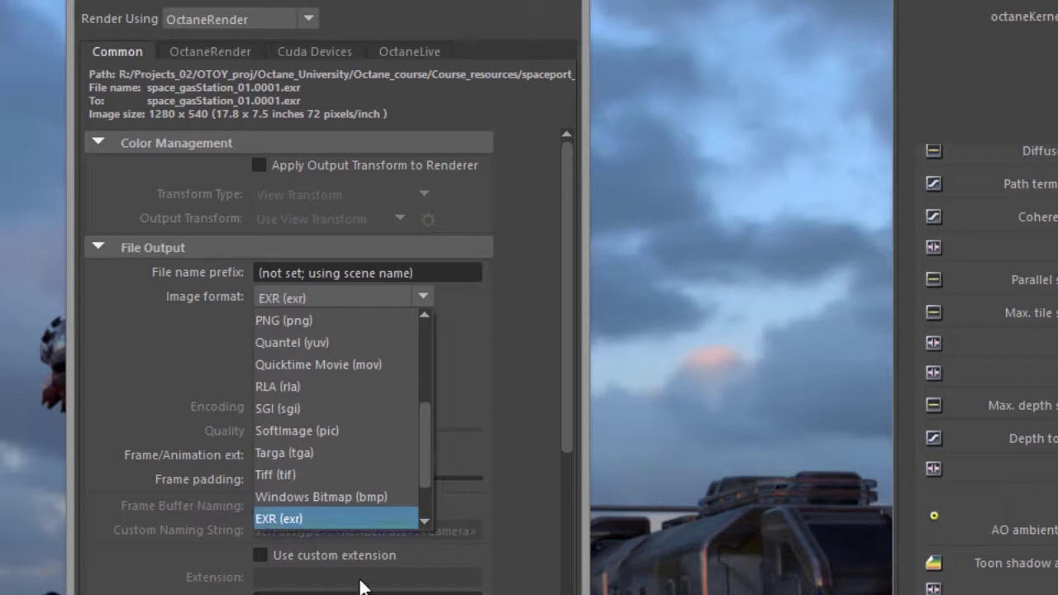
click(304, 514)
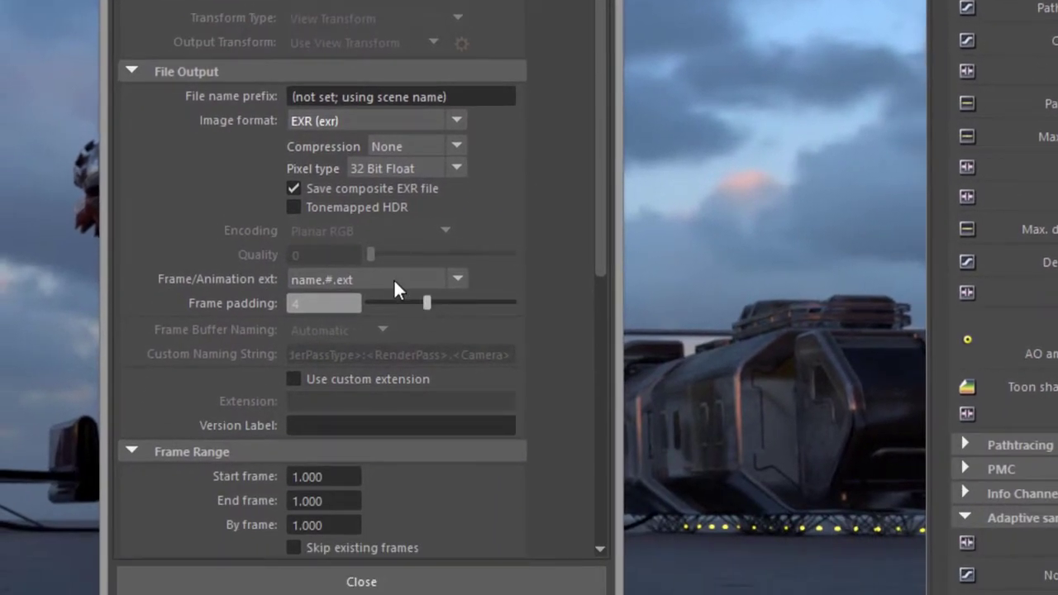
click(361, 455)
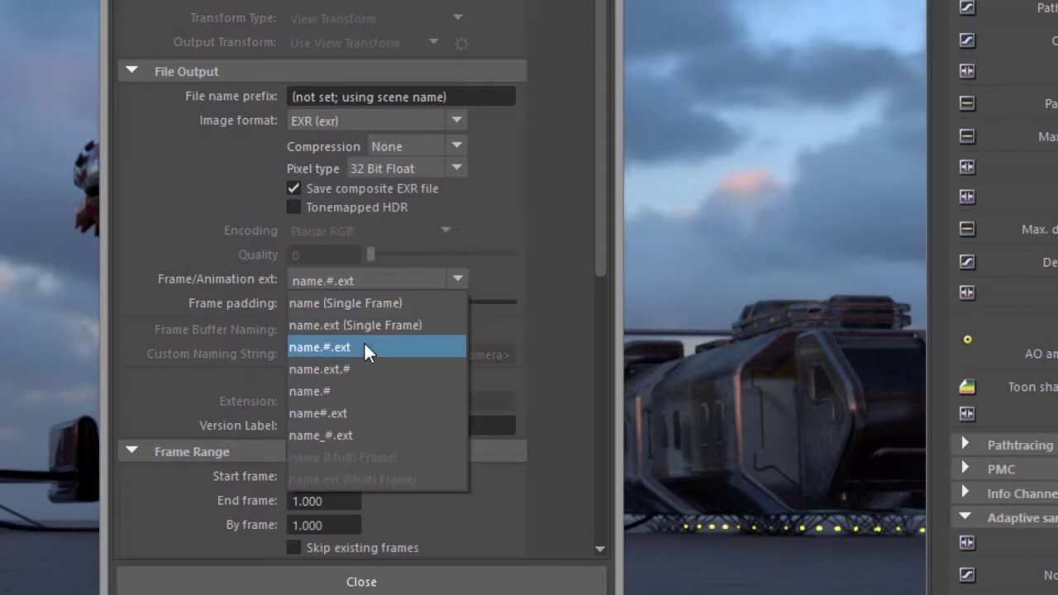
click(598, 237)
drag(598, 248, 595, 444)
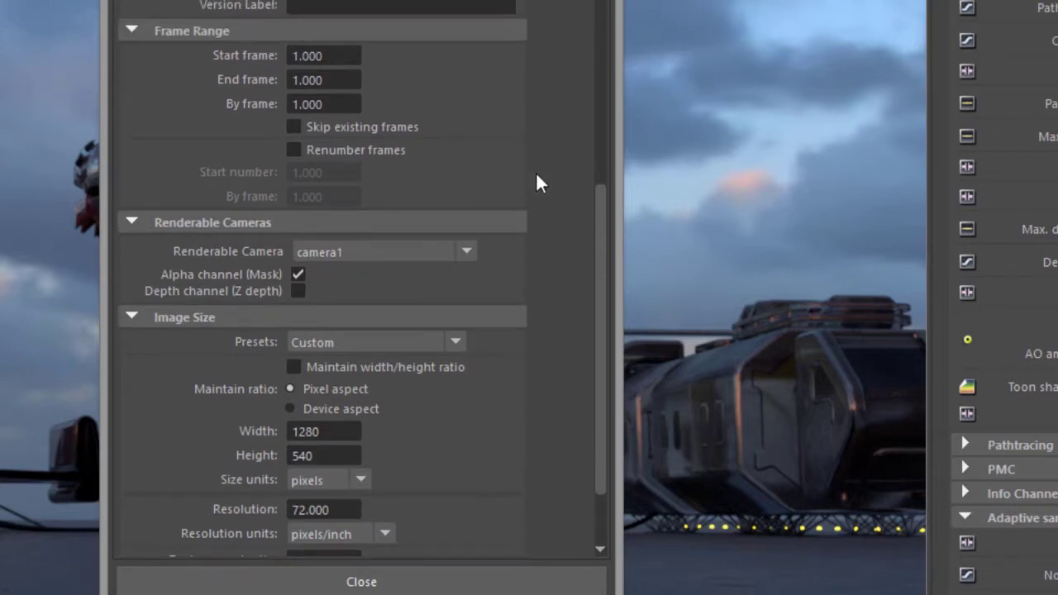
drag(600, 225, 582, 129)
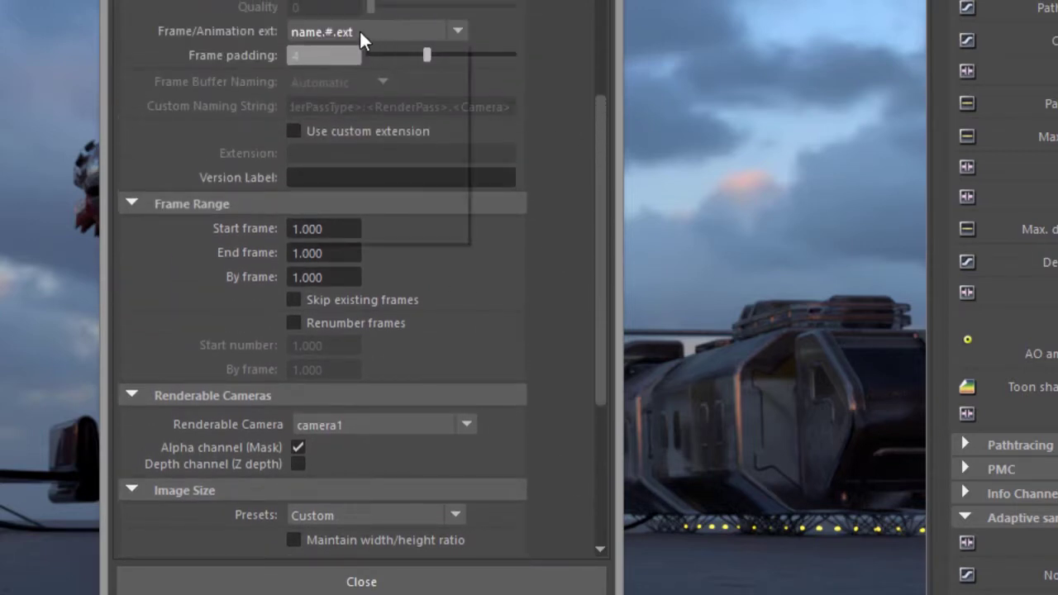
click(360, 31)
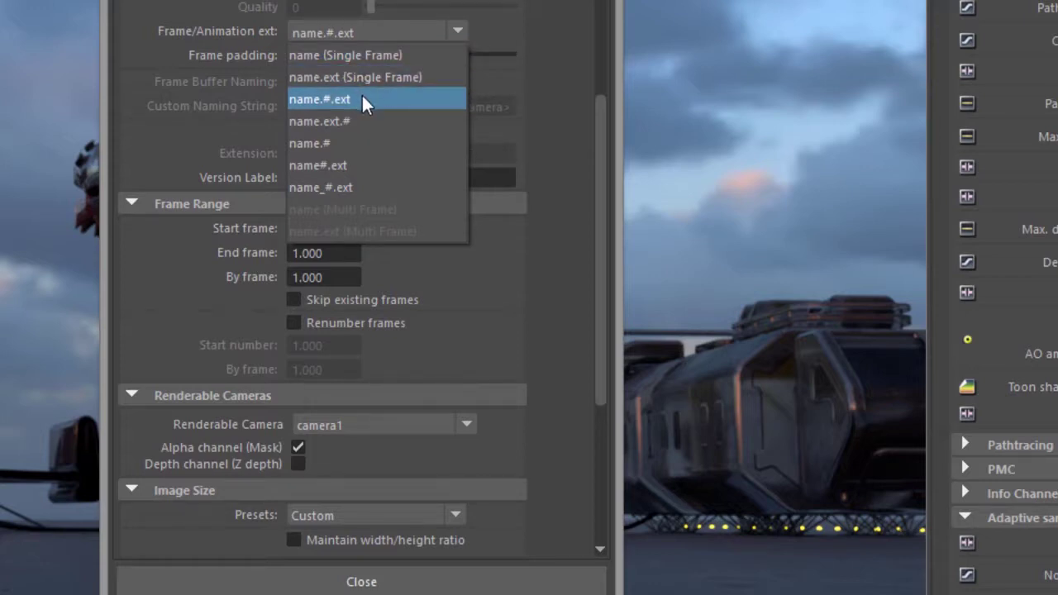
Set both Start frame and End frame to 1.000.
click(471, 292)
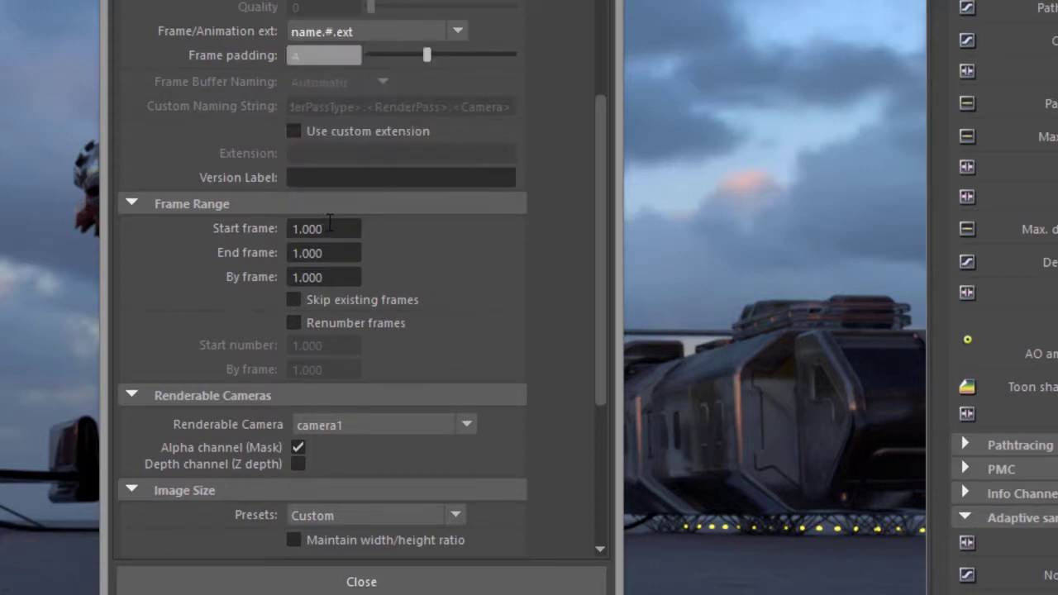
drag(351, 229, 196, 224)
key(Tab)
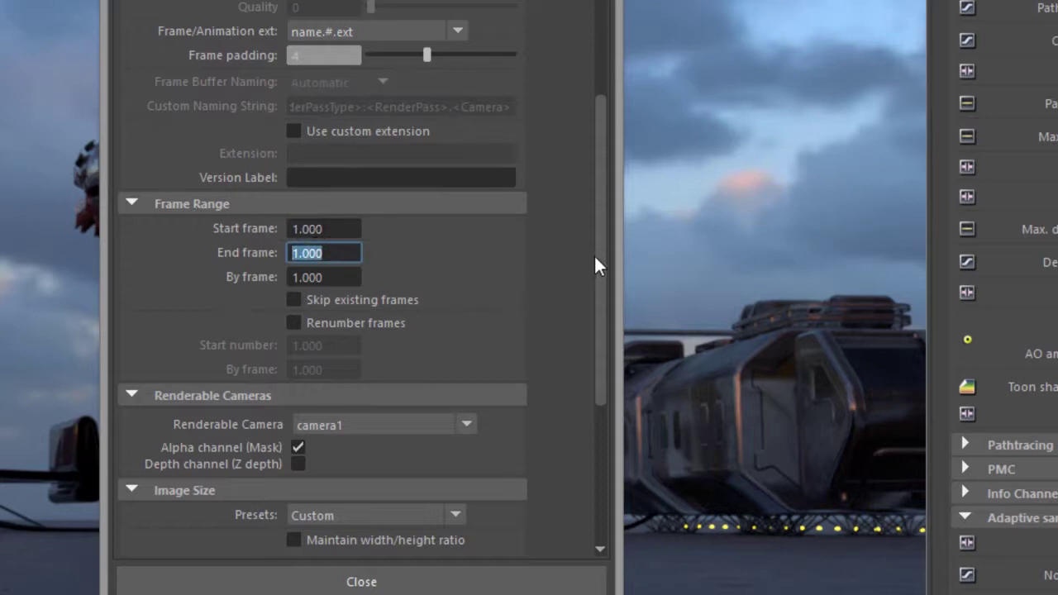
scroll(595, 273, down, 5)
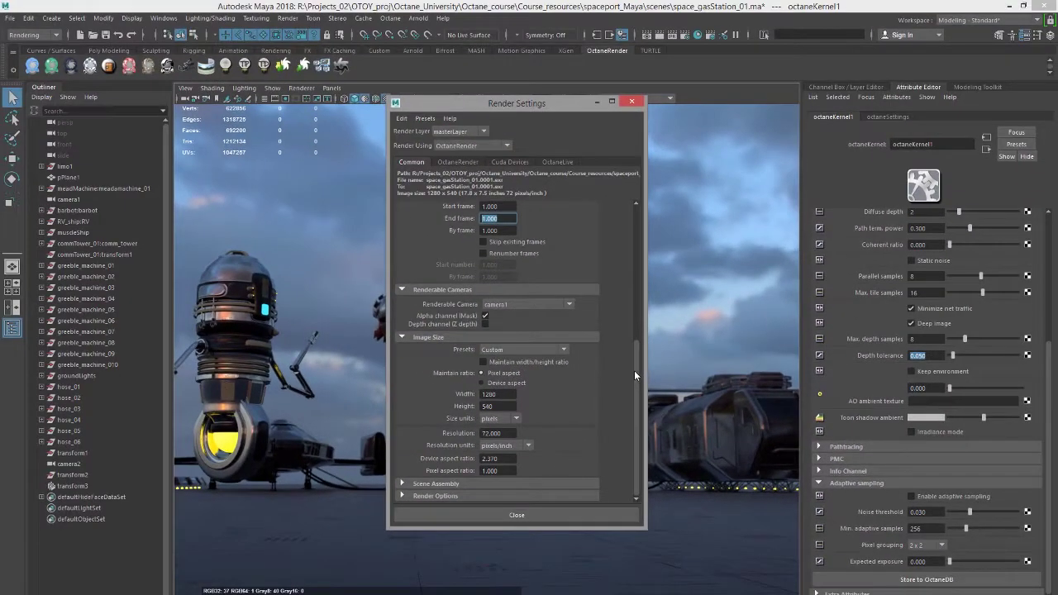
drag(597, 292, 595, 222)
drag(634, 336, 626, 224)
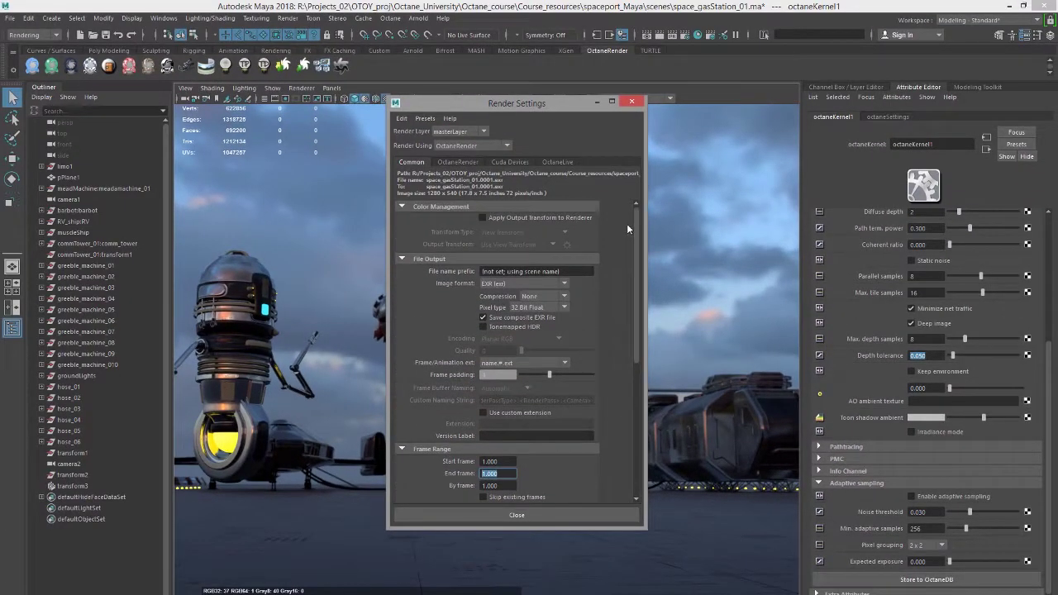
Check the main Maya window's Render menu, then switch to Nuke.
click(288, 18)
click(288, 19)
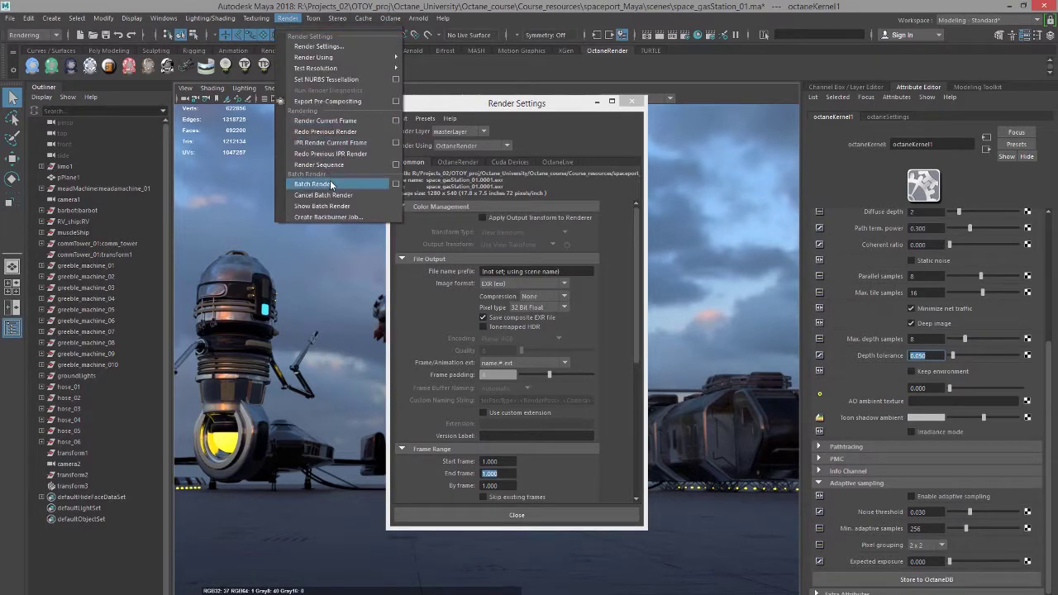
click(391, 19)
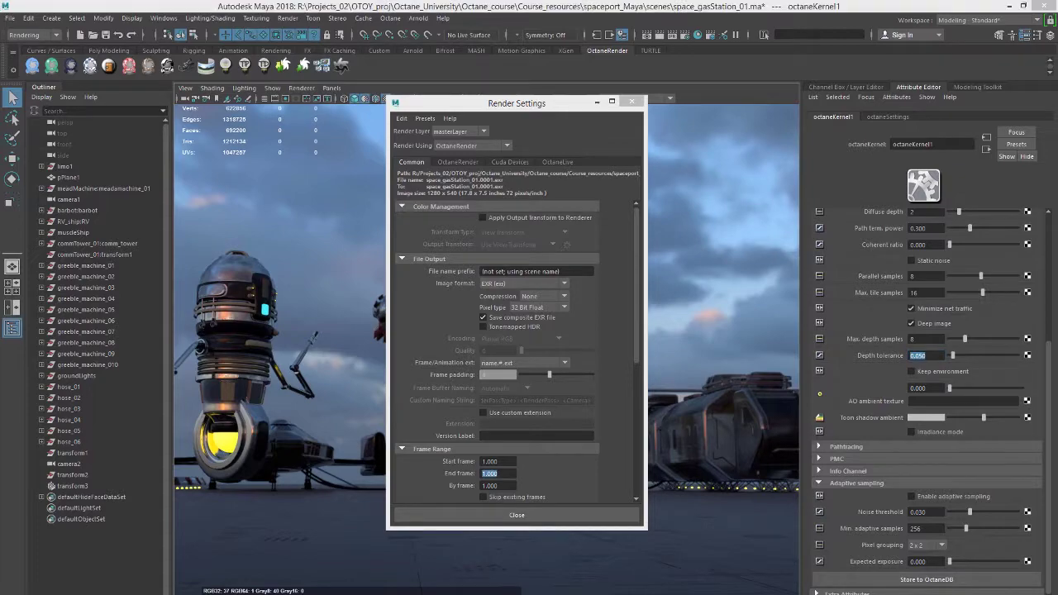
click(308, 575)
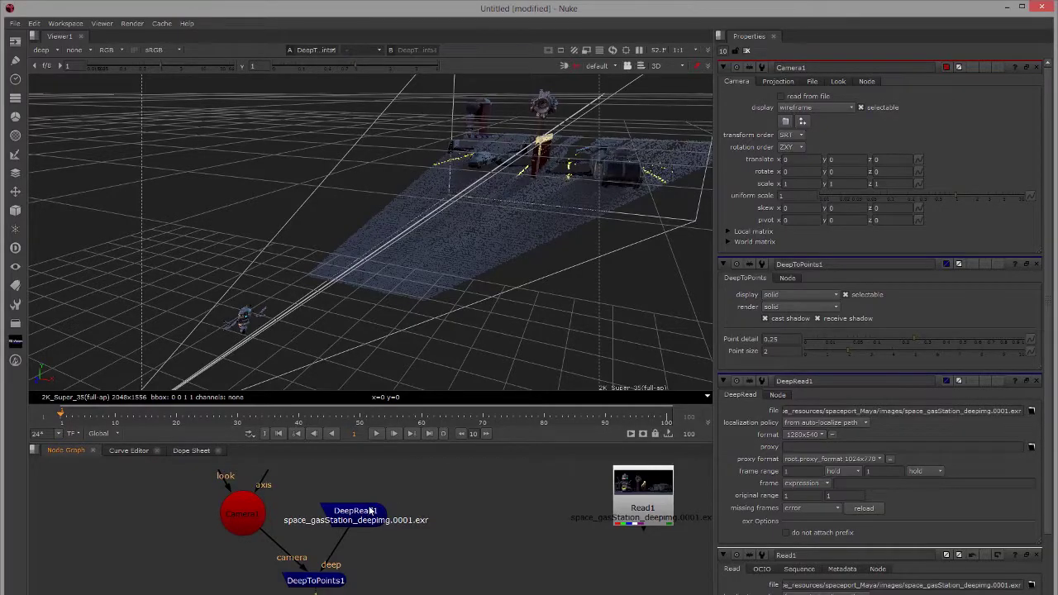
Arrange DeepRead1, Camera1, DeepToPoints1 and Viewer1 into a compact chain.
drag(361, 514, 381, 488)
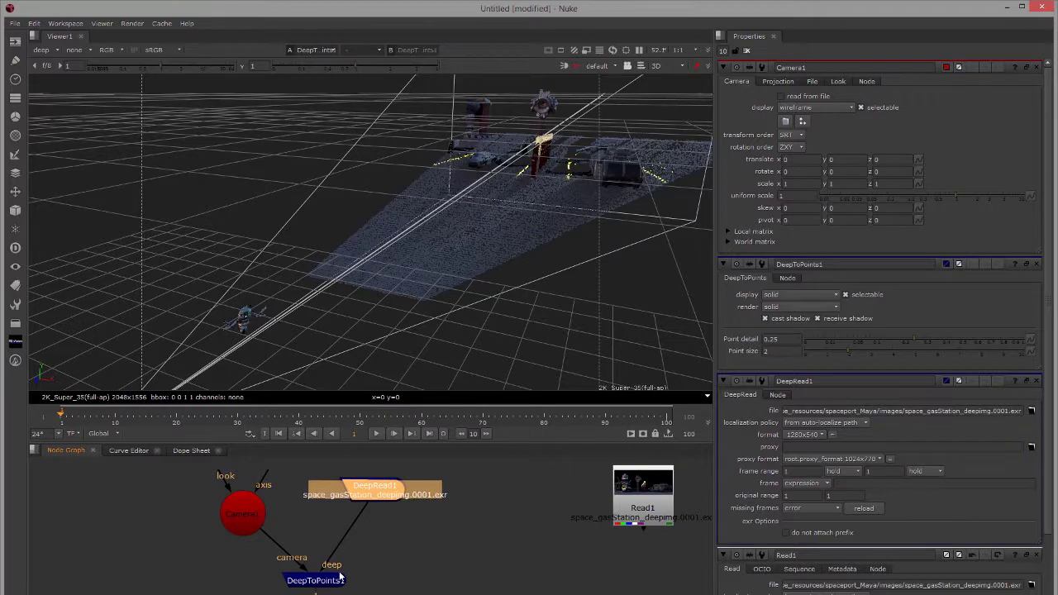
drag(342, 579, 360, 540)
drag(244, 516, 256, 486)
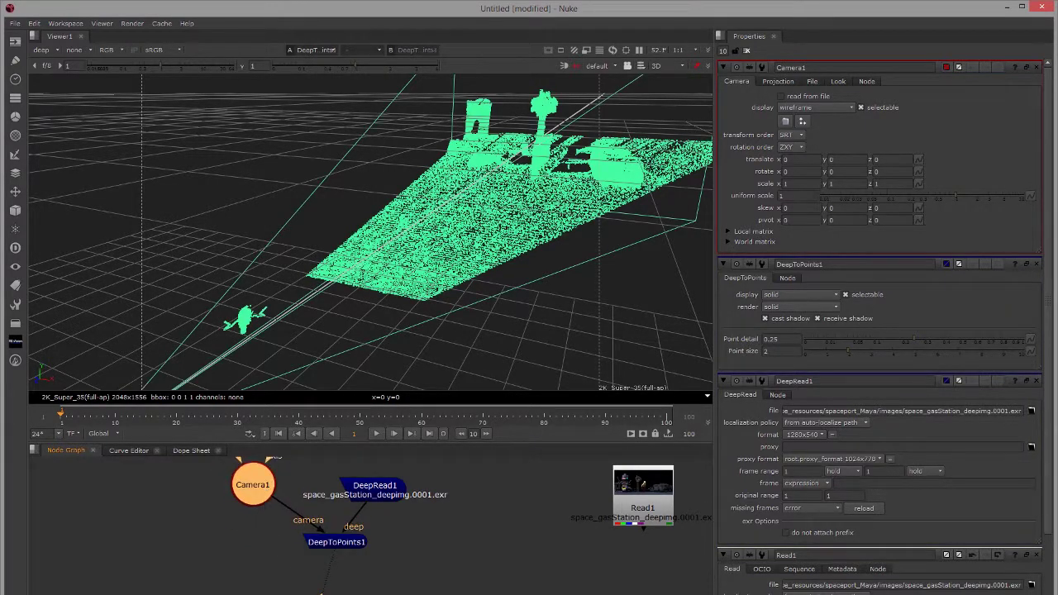
drag(322, 592, 354, 540)
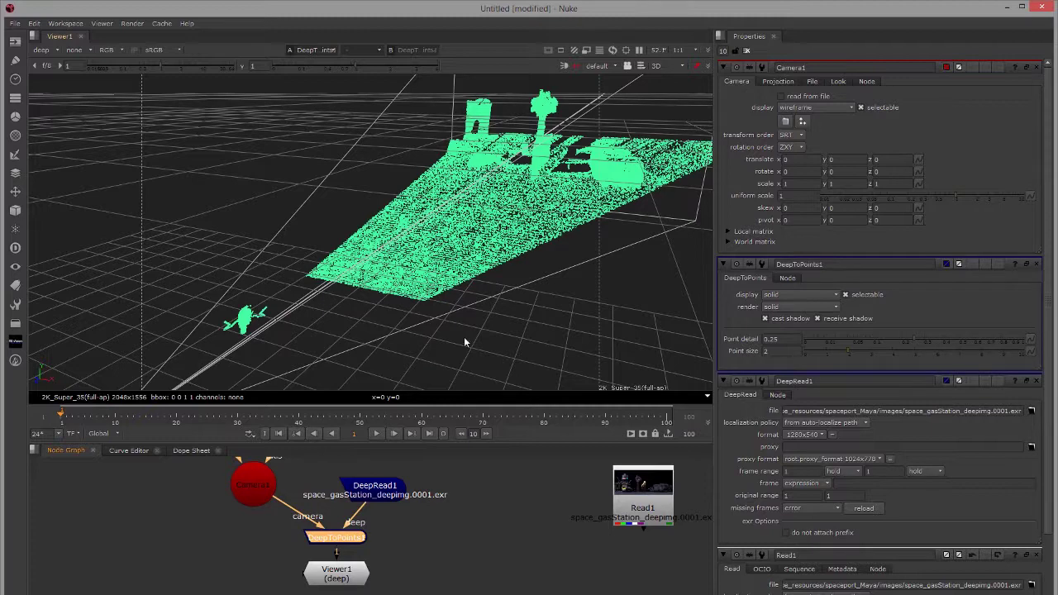
Search Nuke's node list for 'deep', then close Maya's Render Settings window.
click(488, 497)
key(Tab)
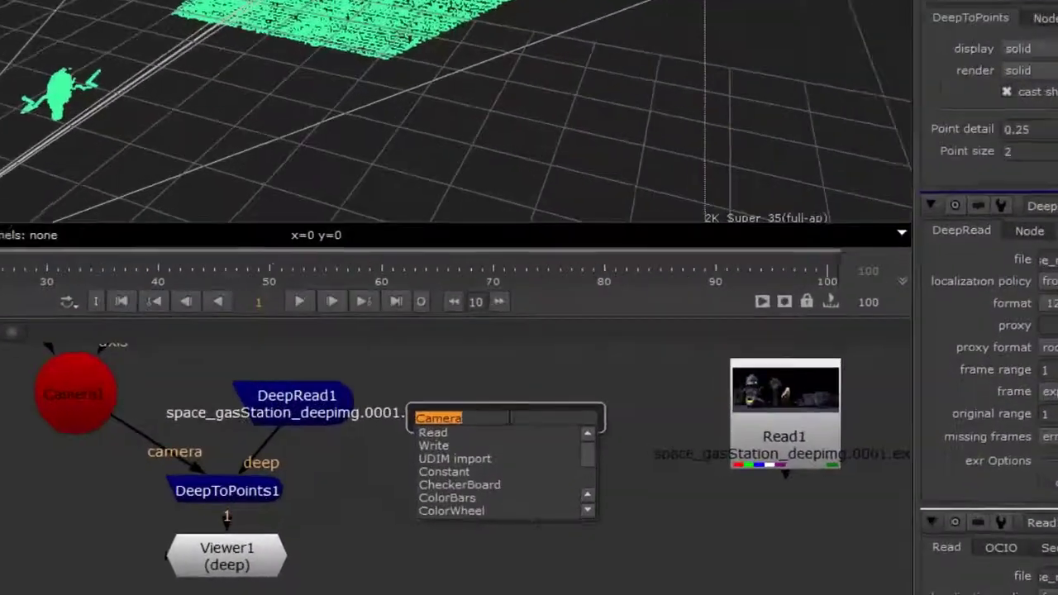
text(deep)
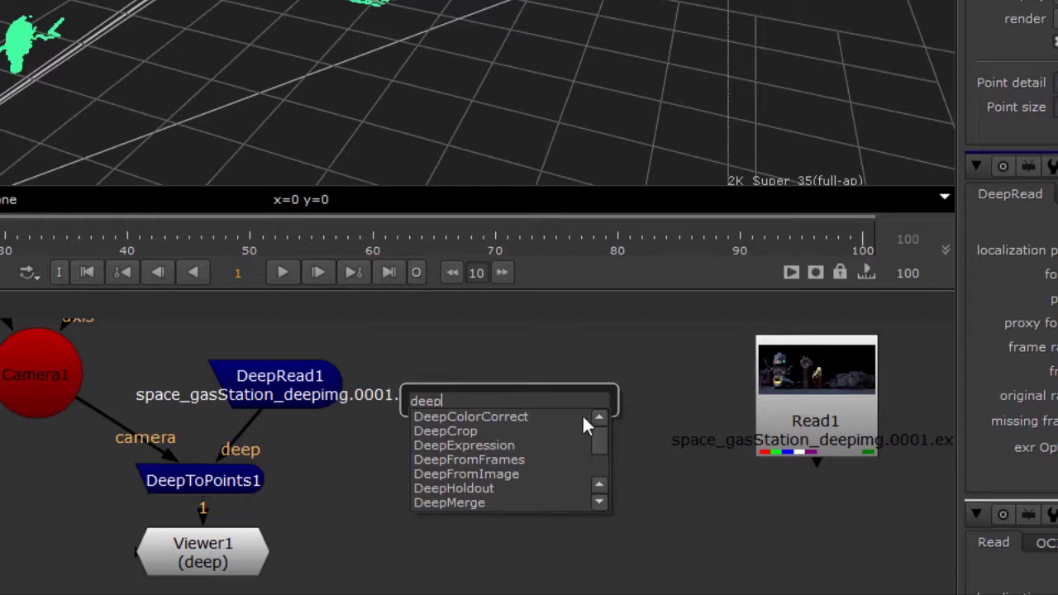
mouse_move(599, 444)
mouse_down()
mouse_move(600, 475)
mouse_move(606, 437)
mouse_up()
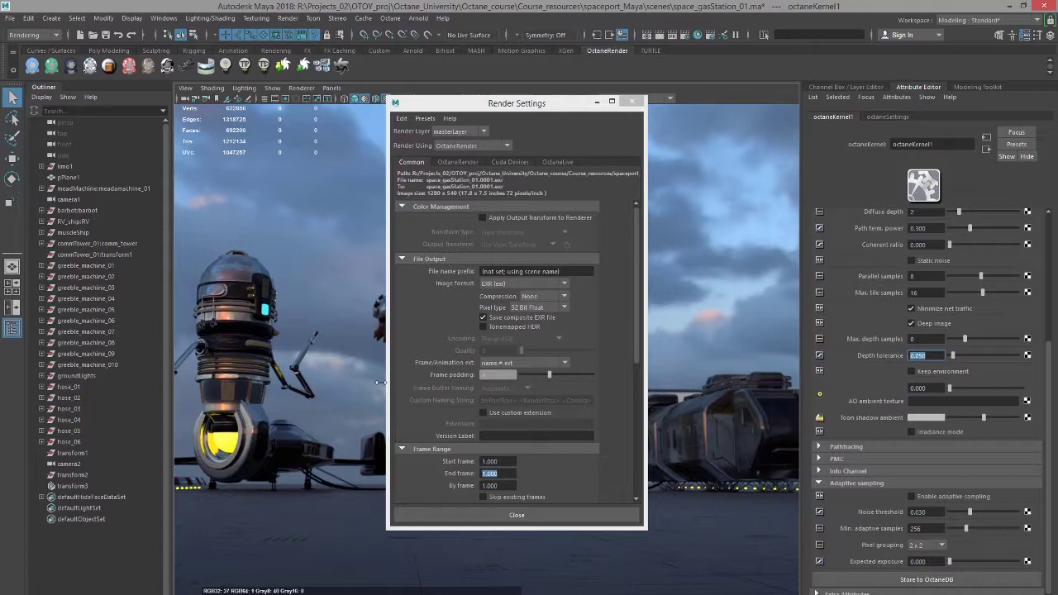
click(631, 101)
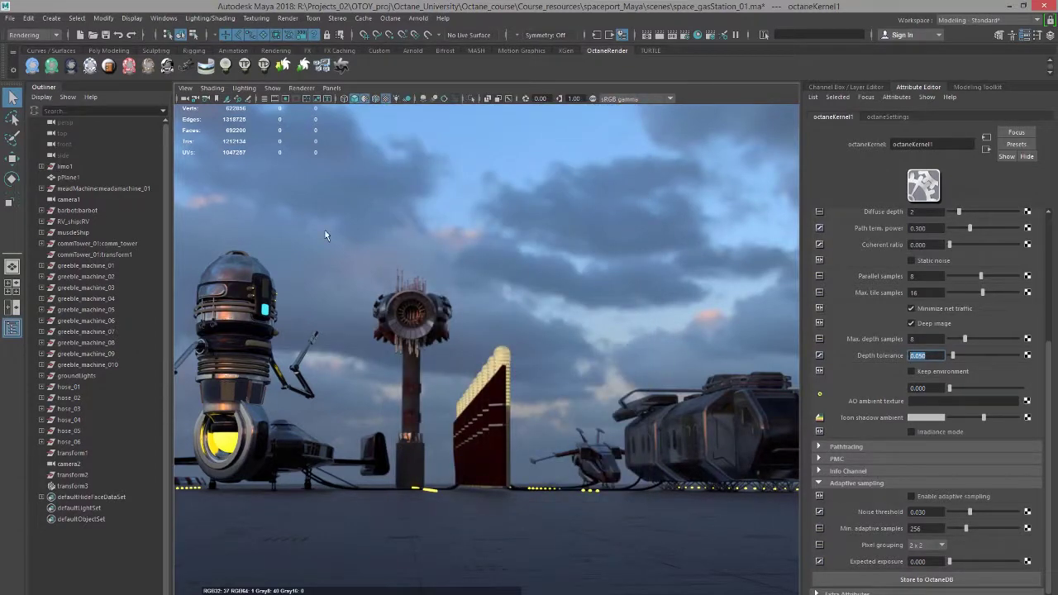